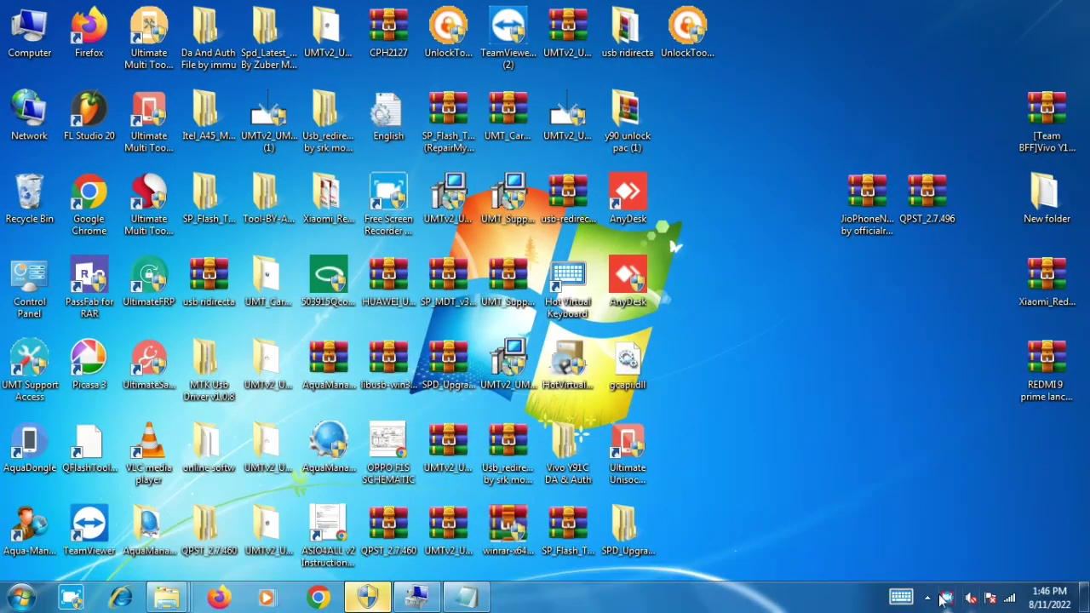
- Move the JioPhoneNext and QPST_2.7.496 archives up one row on the desktop and refresh it
{"action": "left_click", "coordinate": [951, 598]}
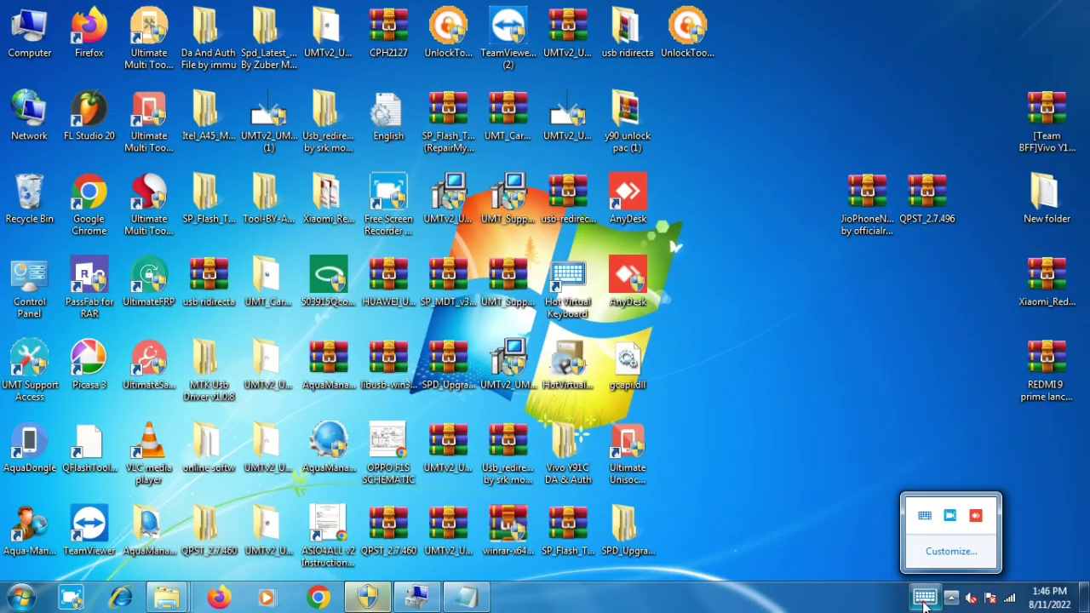
{"action": "left_click", "coordinate": [834, 405]}
{"action": "left_click_drag", "start_coordinate": [867, 196], "coordinate": [867, 114]}
{"action": "left_click_drag", "start_coordinate": [936, 198], "coordinate": [928, 129]}
{"action": "right_click", "coordinate": [845, 258]}
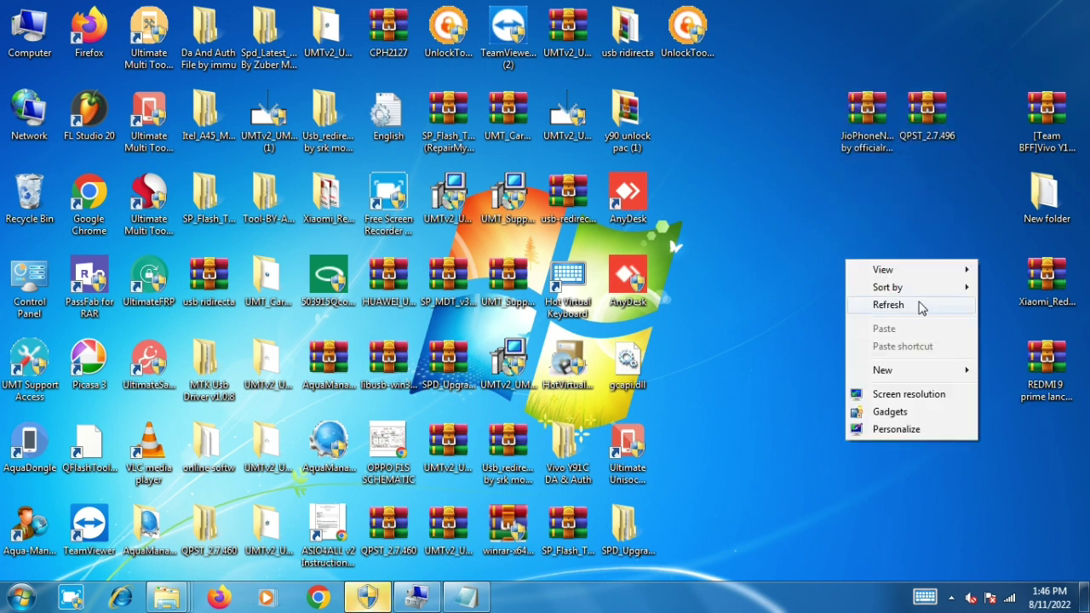
{"action": "left_click", "coordinate": [918, 302]}
{"action": "left_click", "coordinate": [861, 148]}
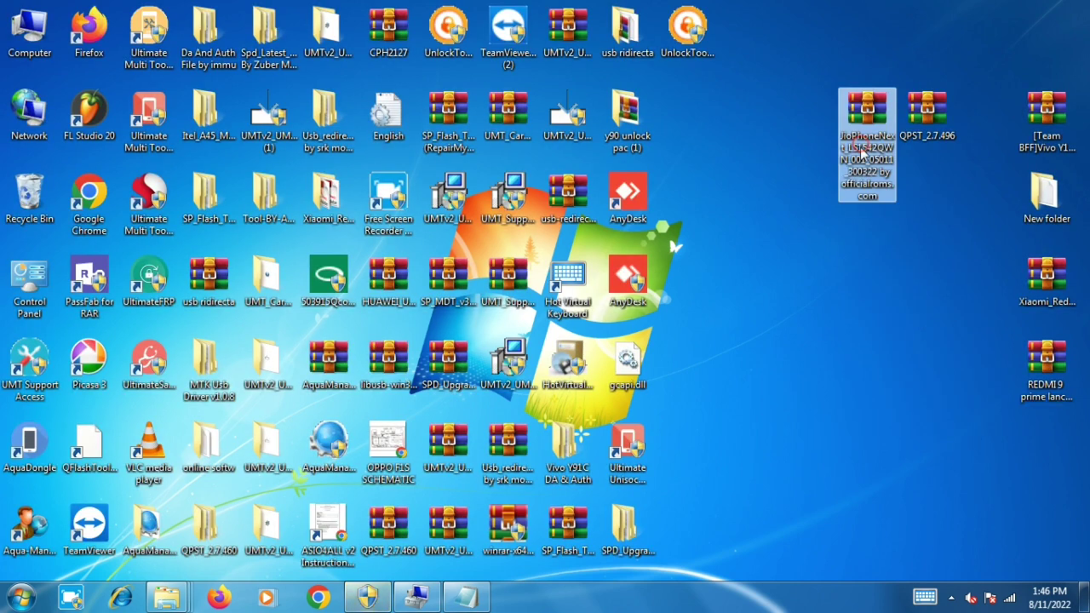
{"action": "left_click", "coordinate": [872, 282]}
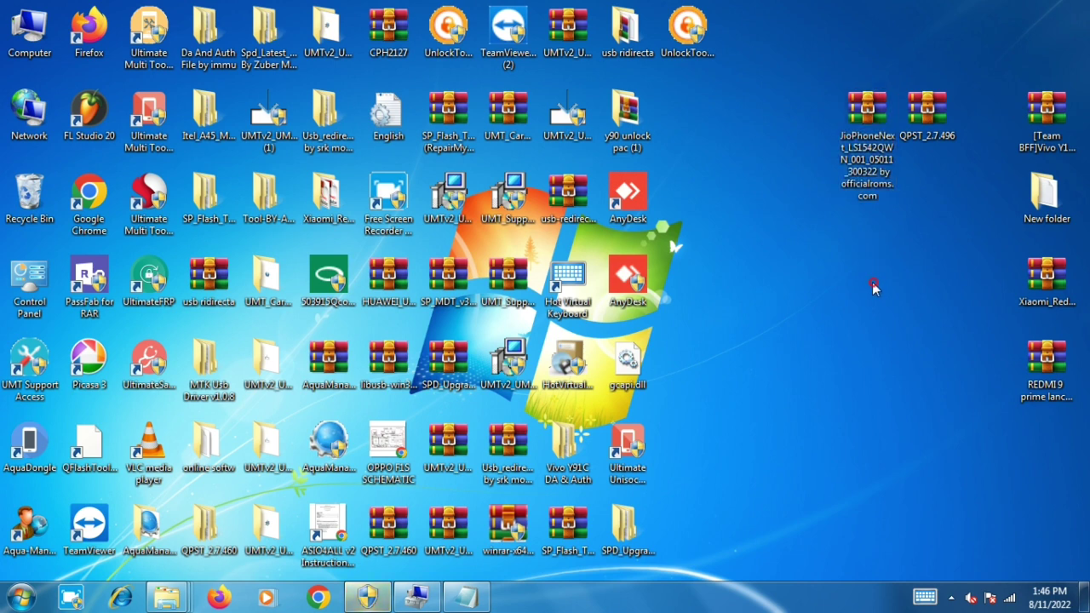
{"action": "left_click", "coordinate": [934, 124]}
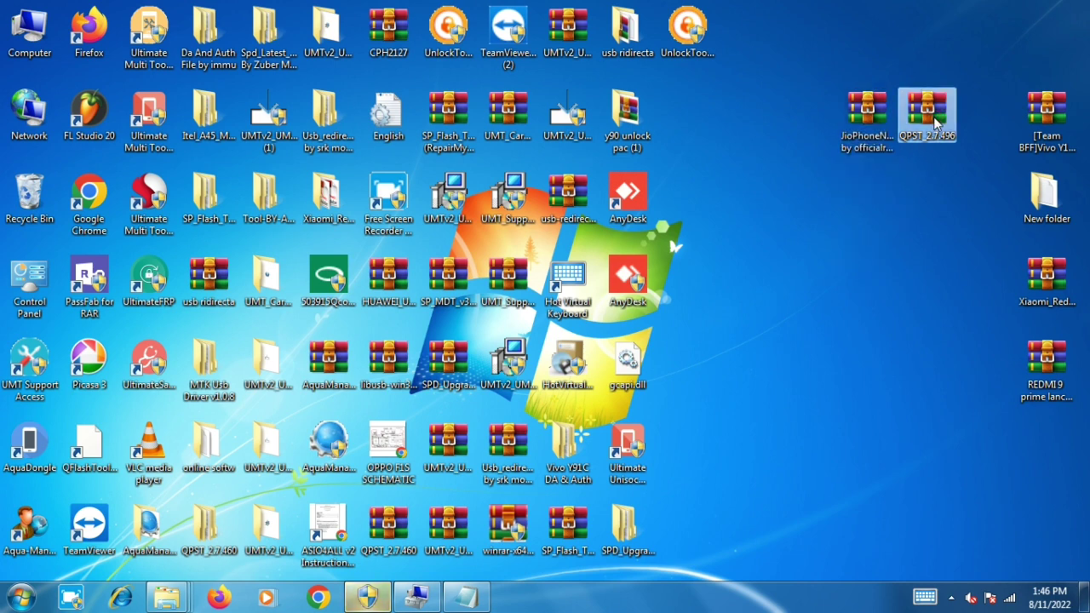
{"action": "left_click", "coordinate": [938, 246]}
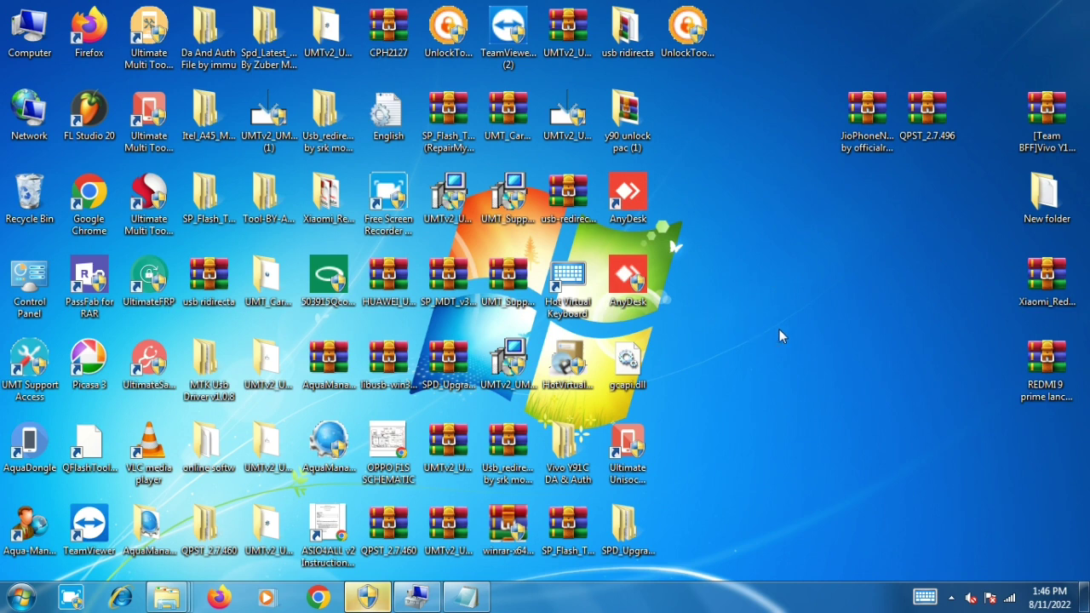
- Start extracting the JioPhoneNext_LS1542QWN_001_05011_300322 archive into a folder of the same name
{"action": "left_click", "coordinate": [874, 145]}
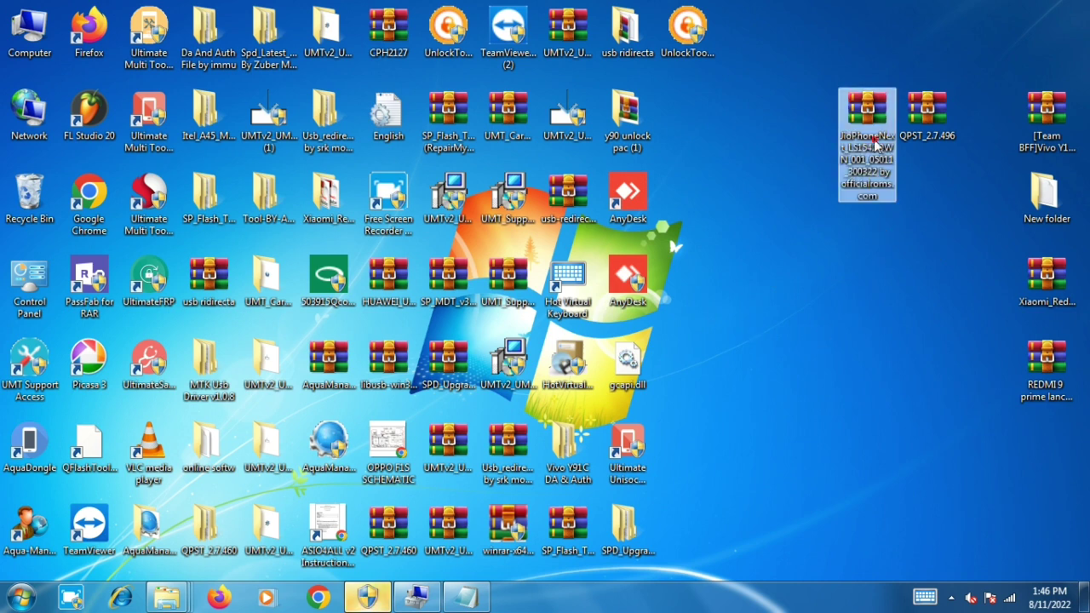
{"action": "right_click", "coordinate": [874, 145]}
{"action": "left_click", "coordinate": [856, 220]}
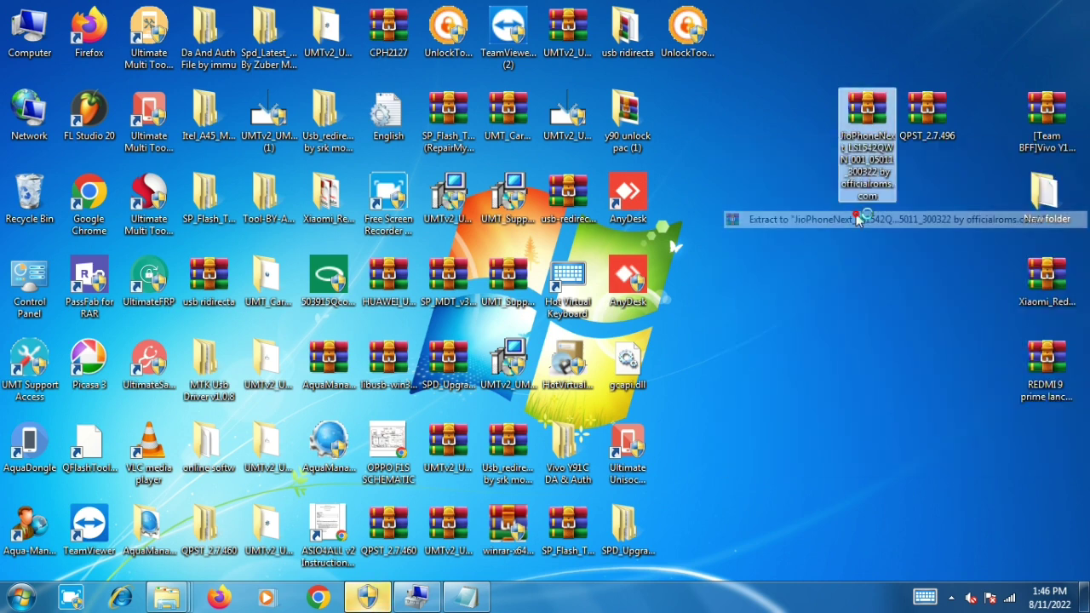
{"action": "left_click", "coordinate": [857, 219]}
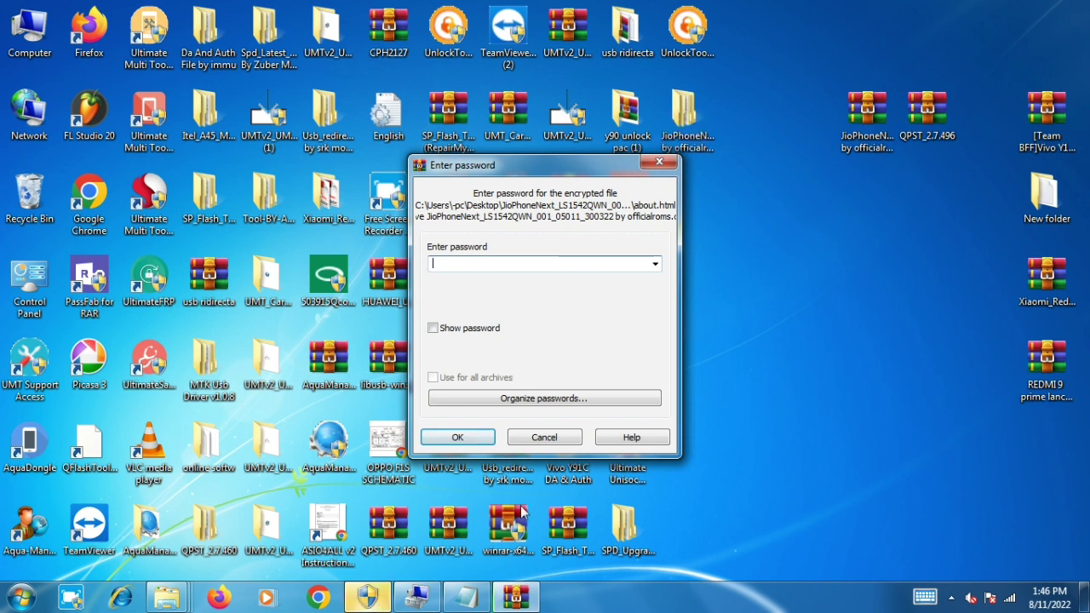
- Bring up the open Notepad document beside the password prompt and copy the archive password from it
{"action": "left_click", "coordinate": [465, 596]}
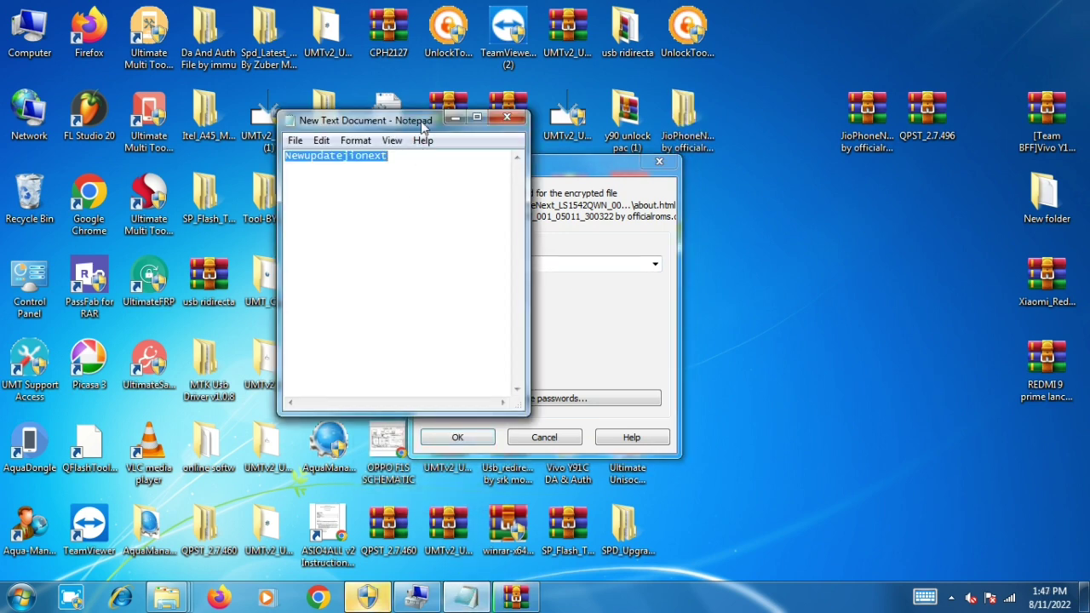
{"action": "left_click_drag", "start_coordinate": [421, 121], "coordinate": [258, 131]}
{"action": "left_click", "coordinate": [252, 221]}
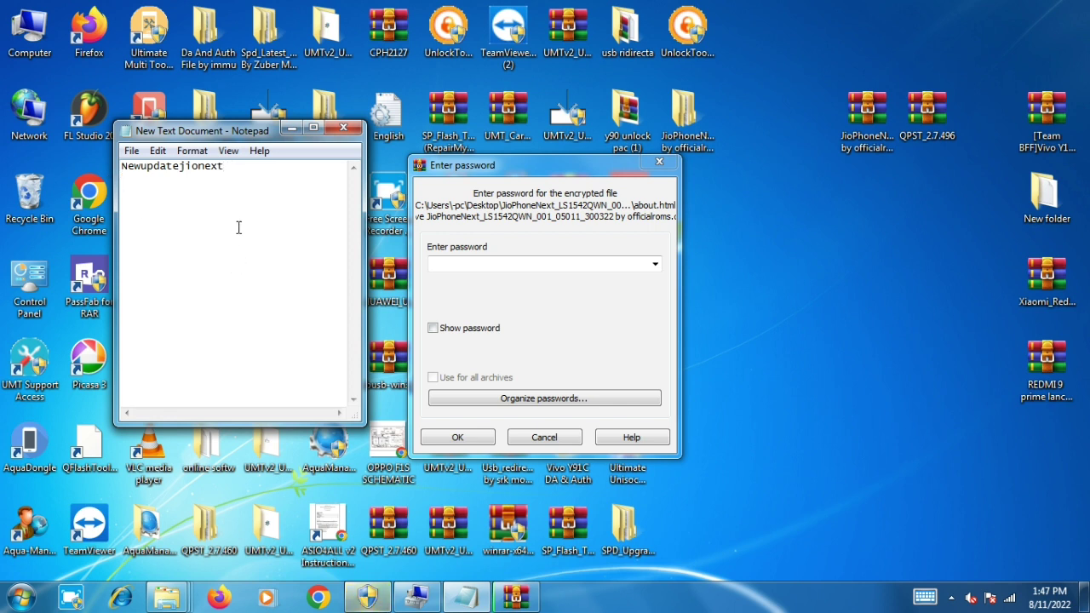
{"action": "left_click_drag", "start_coordinate": [220, 167], "coordinate": [140, 171]}
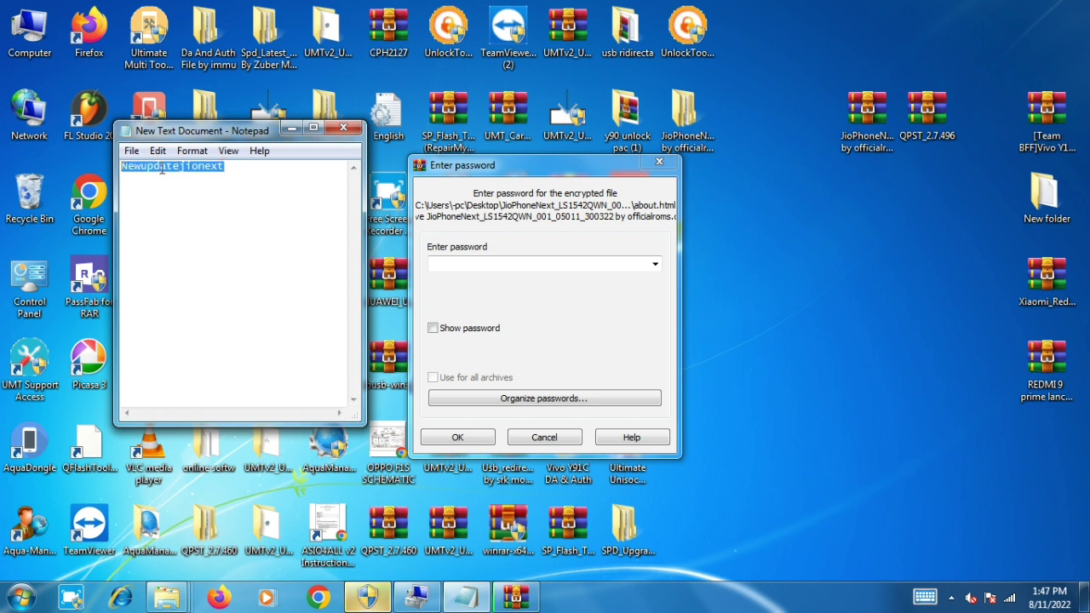
{"action": "right_click", "coordinate": [162, 169]}
{"action": "left_click", "coordinate": [188, 218]}
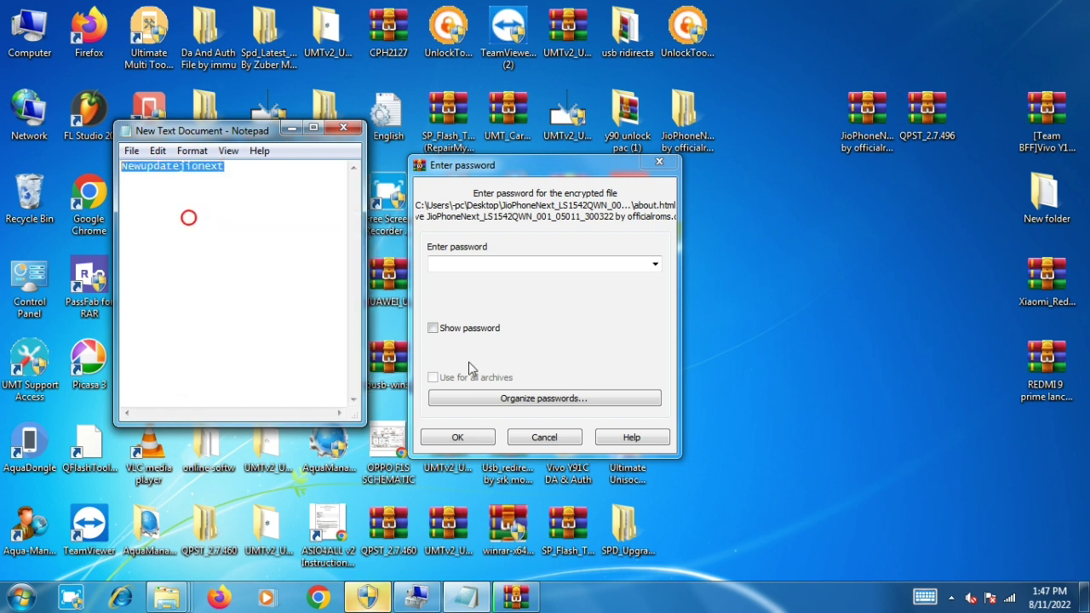
- Paste the archive password into the extraction prompt and confirm it to extract the JioPhoneNext firmware
{"action": "left_click", "coordinate": [469, 263]}
{"action": "right_click", "coordinate": [471, 264]}
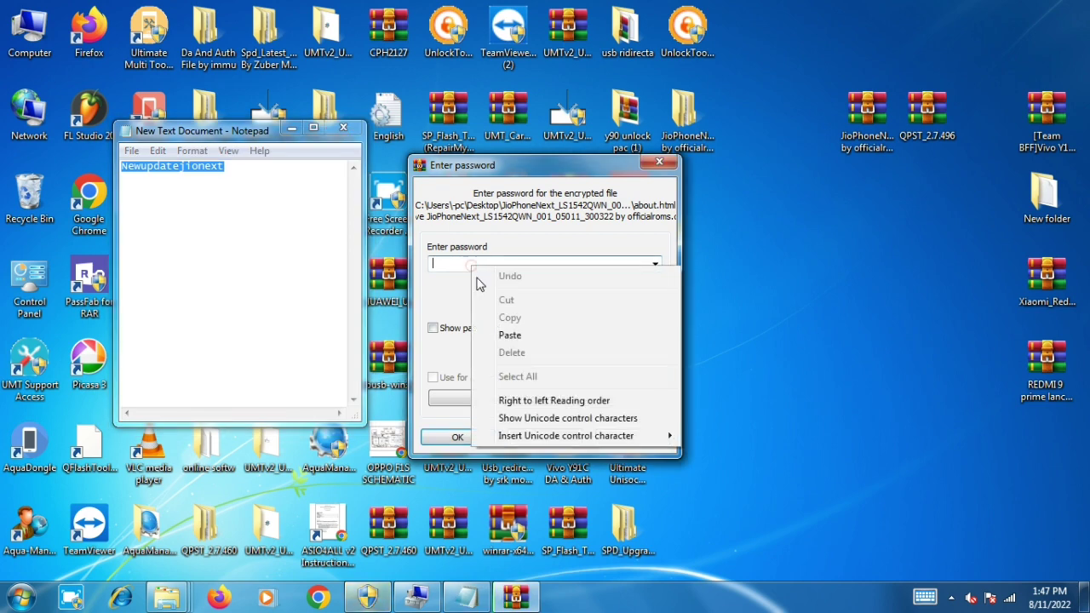
{"action": "left_click", "coordinate": [499, 333]}
{"action": "left_click", "coordinate": [457, 436]}
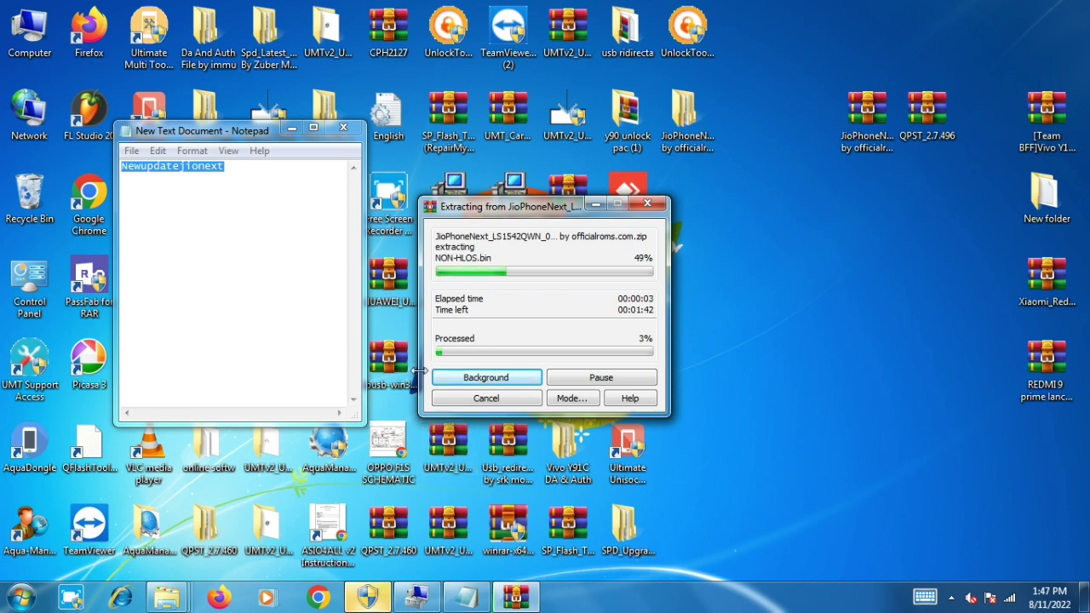
- Minimize Notepad, move the extraction window aside and place the extracted JioPhoneNext folder beside its archive on the desktop
{"action": "left_click", "coordinate": [291, 128]}
{"action": "left_click_drag", "start_coordinate": [526, 221], "coordinate": [775, 226]}
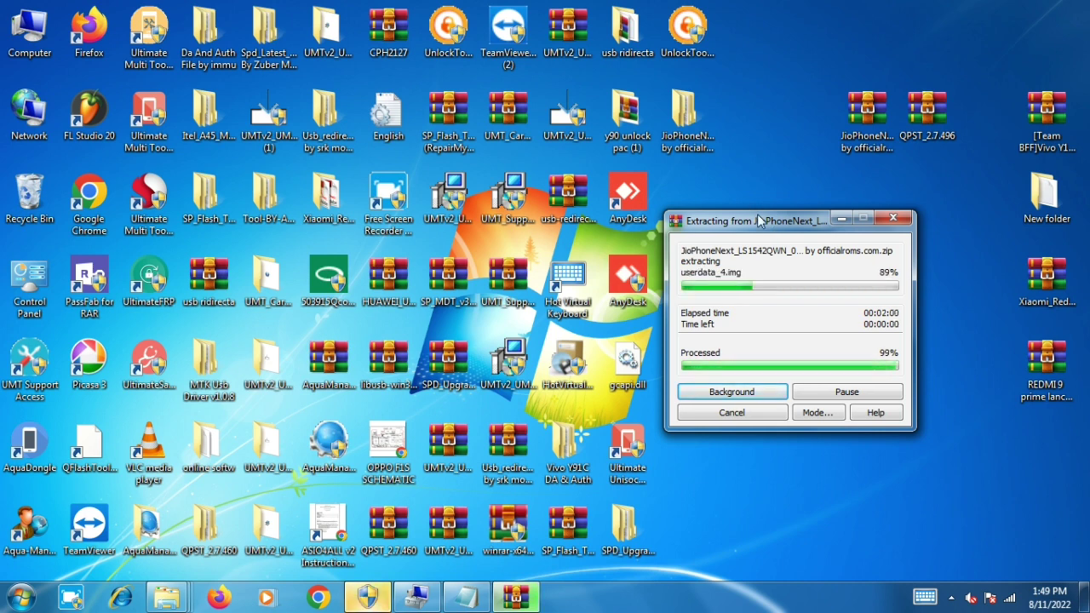
{"action": "left_click_drag", "start_coordinate": [688, 129], "coordinate": [806, 129]}
{"action": "right_click", "coordinate": [871, 269]}
{"action": "left_click", "coordinate": [894, 318]}
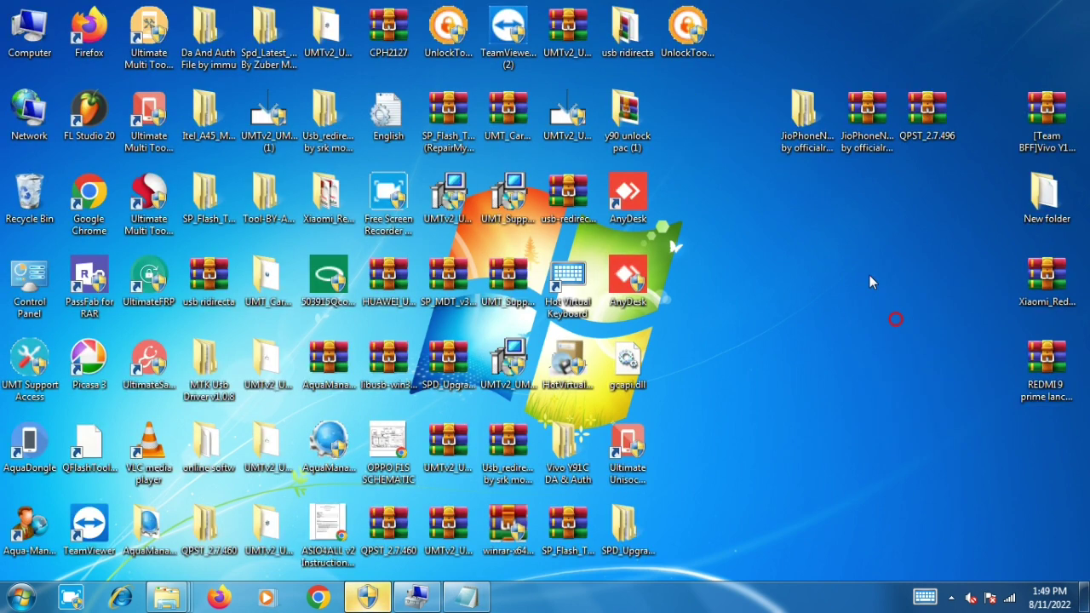
- Extract the QPST_2.7.496 archive into a folder of the same name
{"action": "left_click", "coordinate": [921, 119]}
{"action": "right_click", "coordinate": [918, 127]}
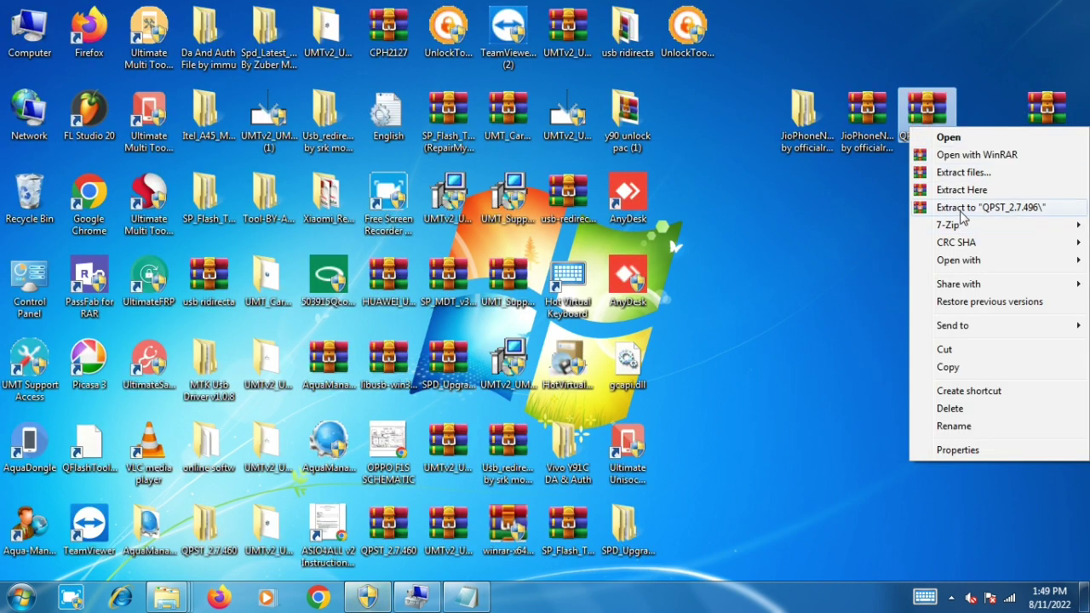
{"action": "left_click", "coordinate": [960, 213]}
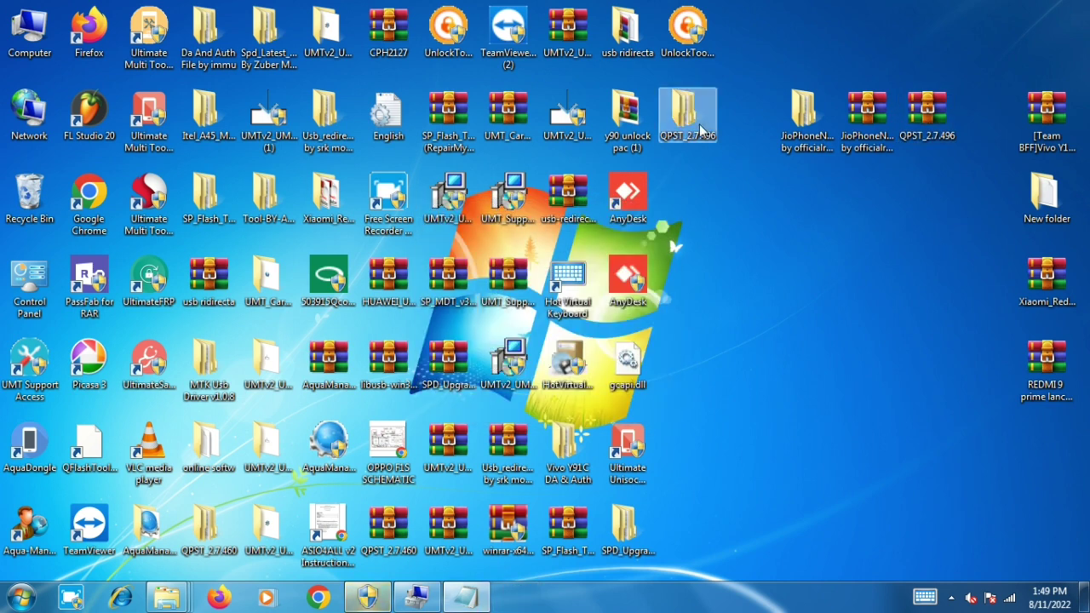
- Place the extracted QPST_2.7.496 and JioPhoneNext folders directly below their archives and refresh the desktop
{"action": "left_click_drag", "start_coordinate": [700, 126], "coordinate": [892, 226]}
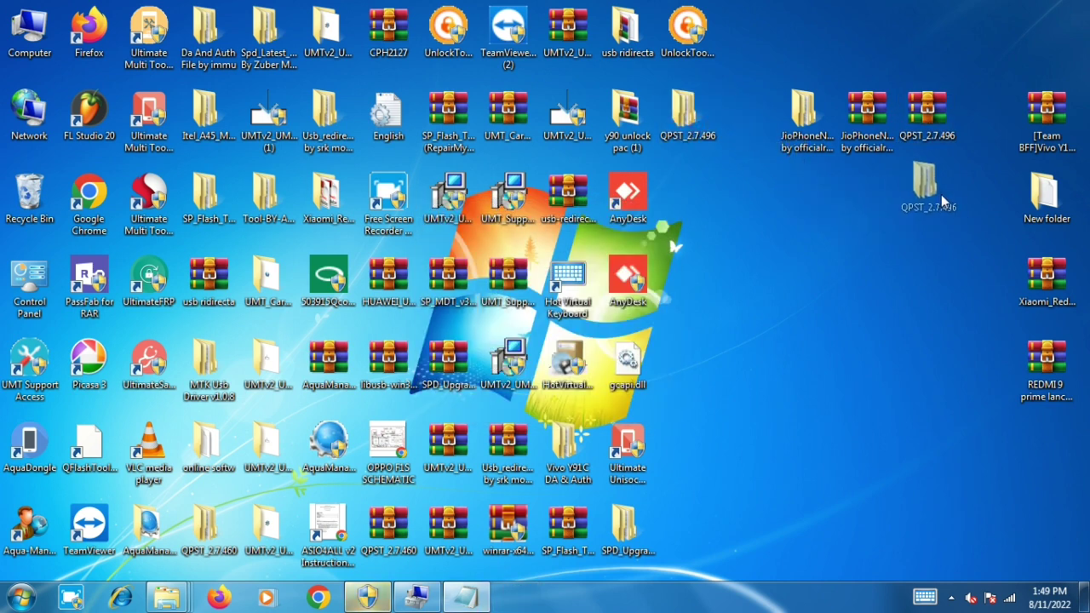
{"action": "left_click_drag", "start_coordinate": [941, 194], "coordinate": [950, 184]}
{"action": "left_click_drag", "start_coordinate": [815, 128], "coordinate": [852, 264]}
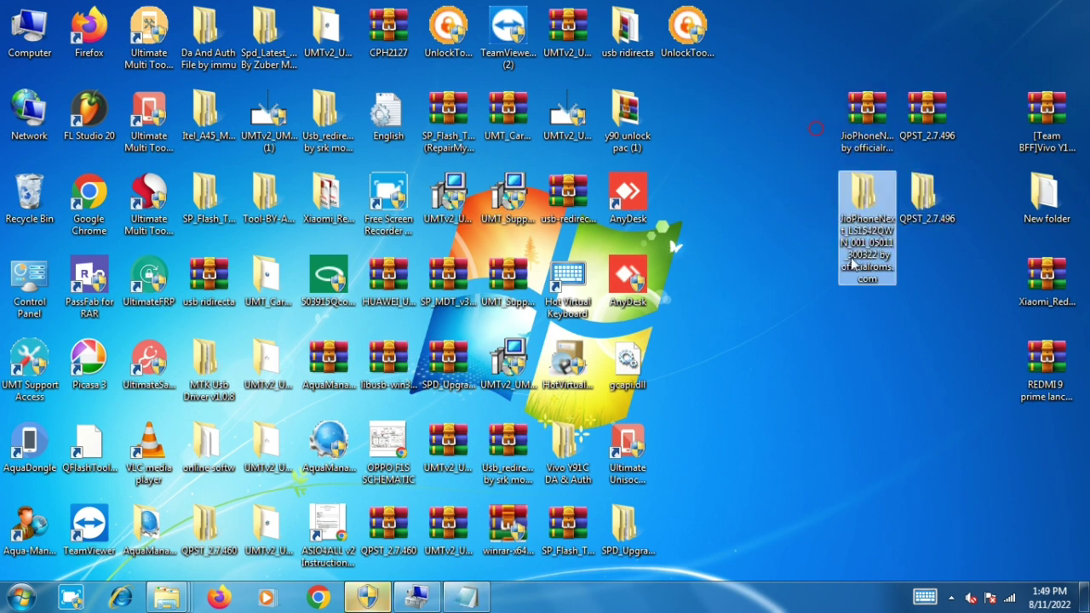
{"action": "right_click", "coordinate": [747, 167]}
{"action": "left_click", "coordinate": [779, 212]}
{"action": "right_click", "coordinate": [759, 158]}
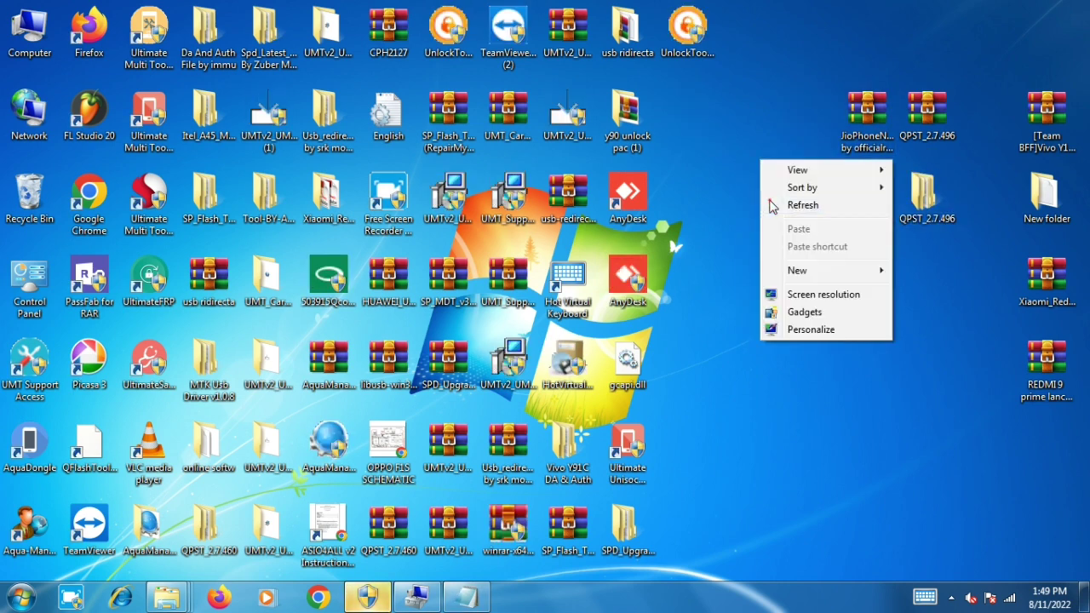
{"action": "left_click", "coordinate": [783, 208]}
- Look inside the nested QPST_2.7.496 folder for the QPST.2.7.496.1 installer, then close the folder window
{"action": "double_click", "coordinate": [935, 212]}
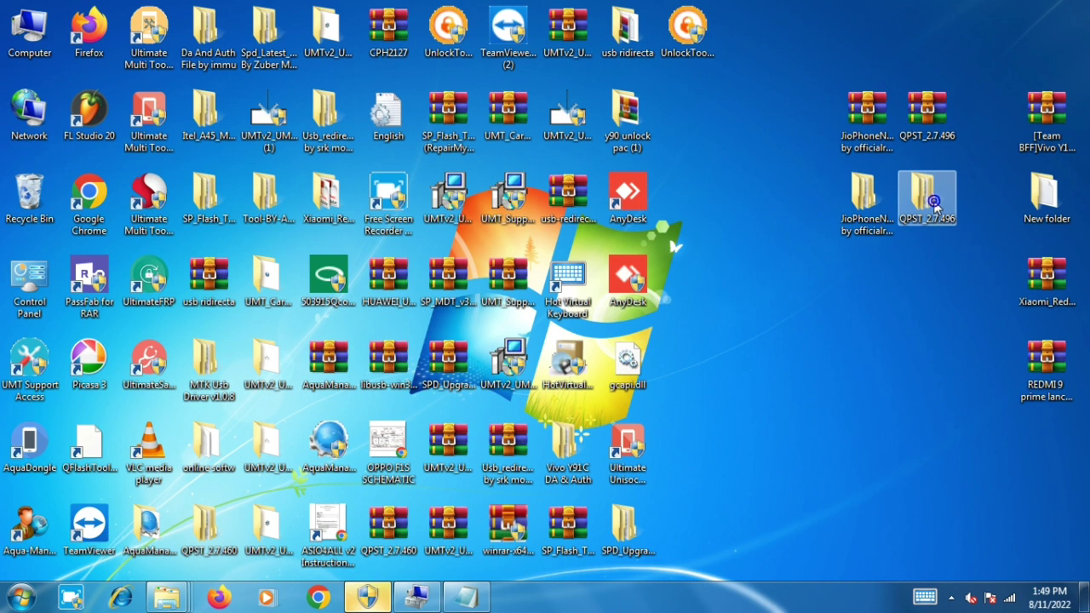
{"action": "double_click", "coordinate": [477, 111]}
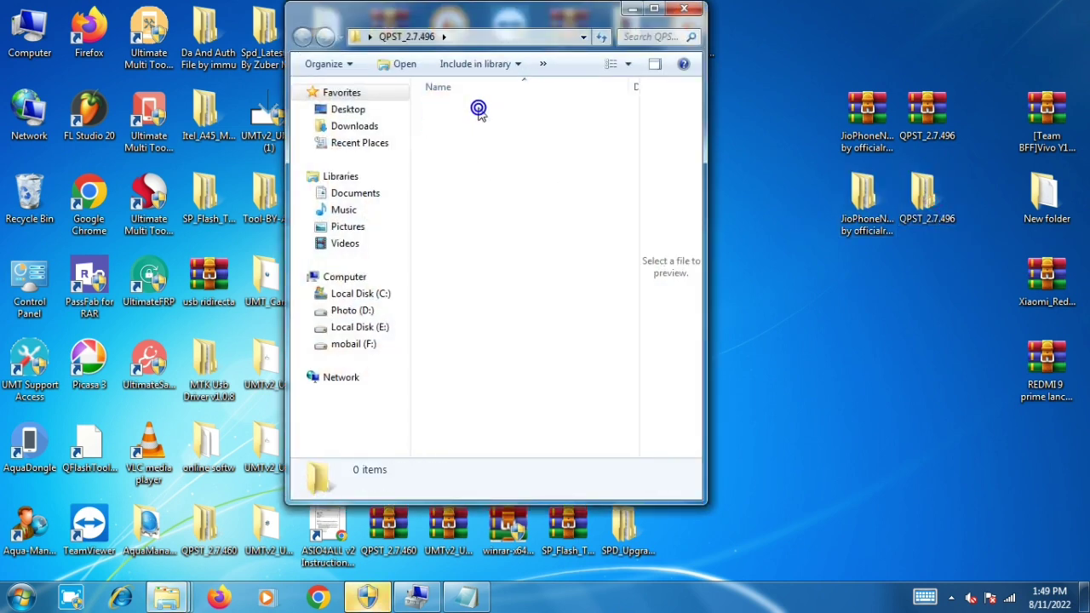
{"action": "scroll", "coordinate": [513, 247], "scroll_direction": "left", "scroll_amount": 3}
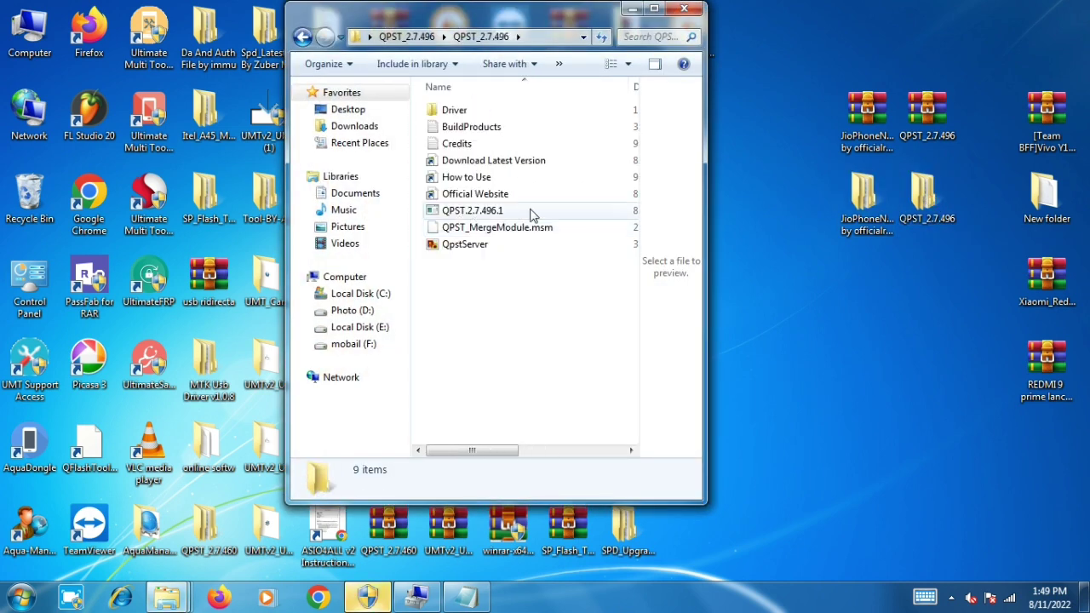
{"action": "left_click", "coordinate": [494, 218]}
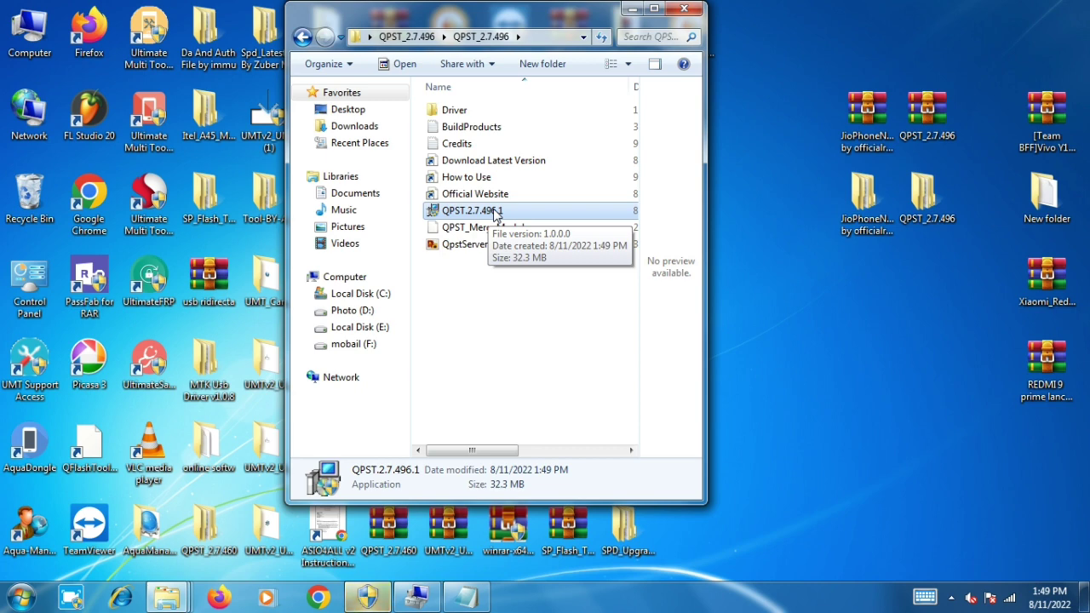
{"action": "left_click", "coordinate": [683, 9]}
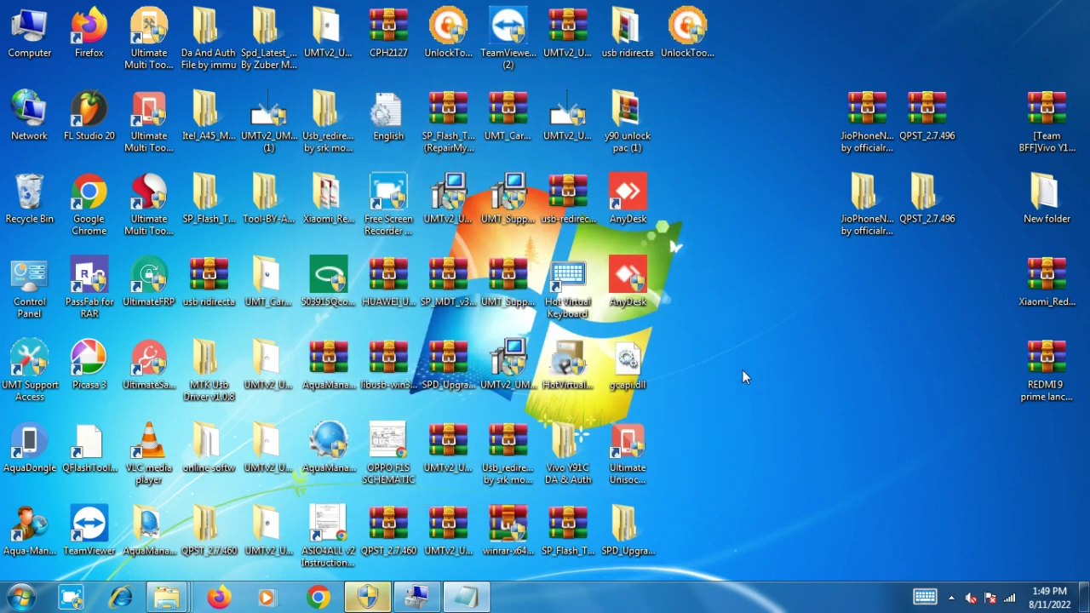
- Launch QFIL, reposition its window and set the build type to Flat Build
{"action": "left_click", "coordinate": [19, 596]}
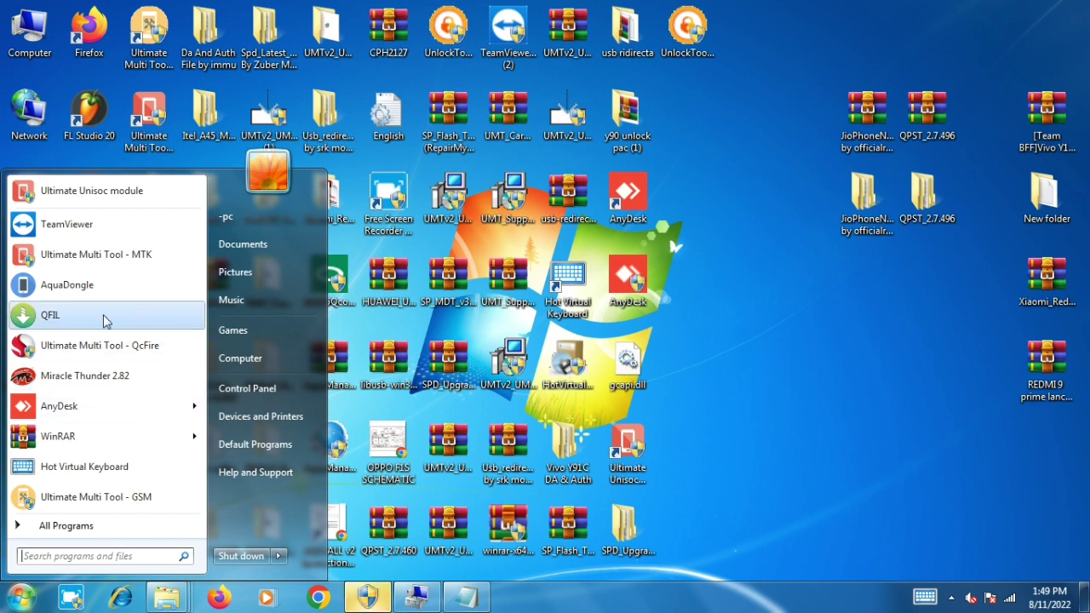
{"action": "left_click", "coordinate": [51, 316]}
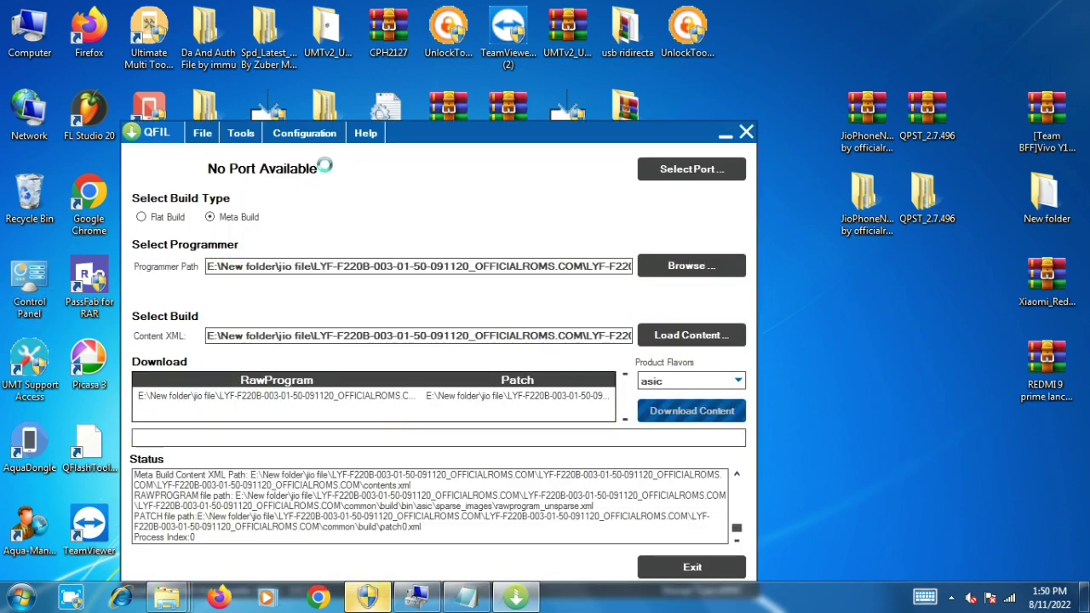
{"action": "left_click_drag", "start_coordinate": [444, 138], "coordinate": [525, 57]}
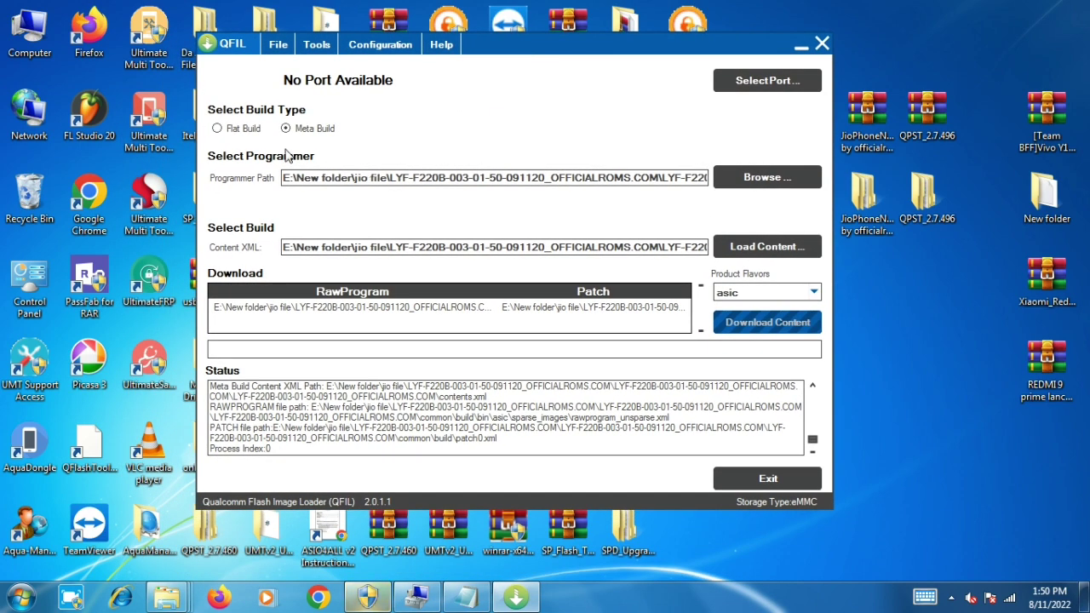
{"action": "left_click", "coordinate": [241, 135]}
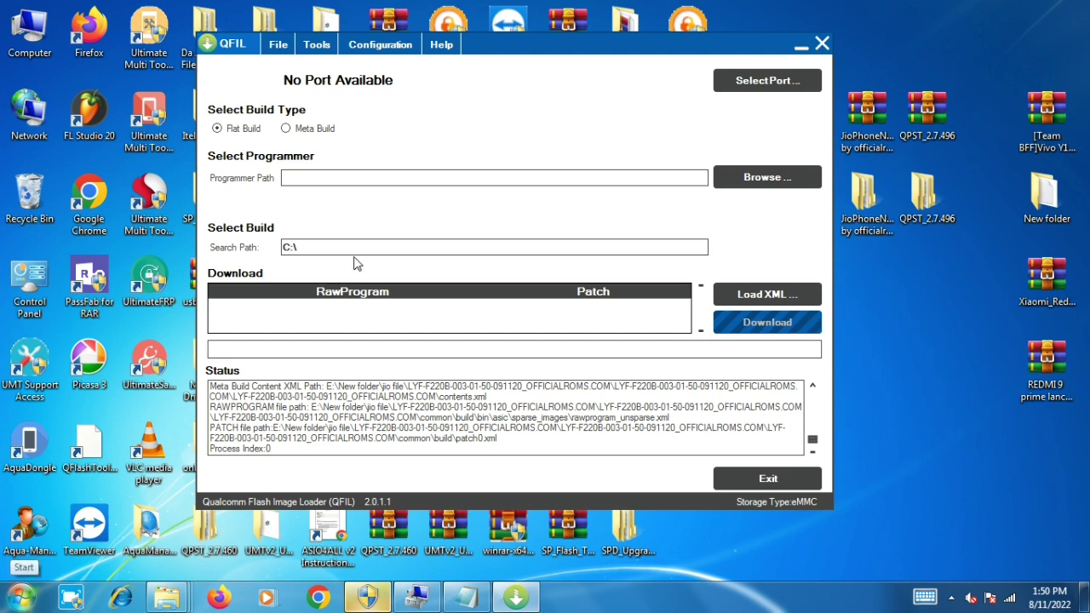
{"action": "mouse_move", "coordinate": [520, 58]}
{"action": "left_mouse_down"}
{"action": "mouse_move", "coordinate": [539, 57]}
{"action": "mouse_move", "coordinate": [528, 66]}
{"action": "left_mouse_up"}
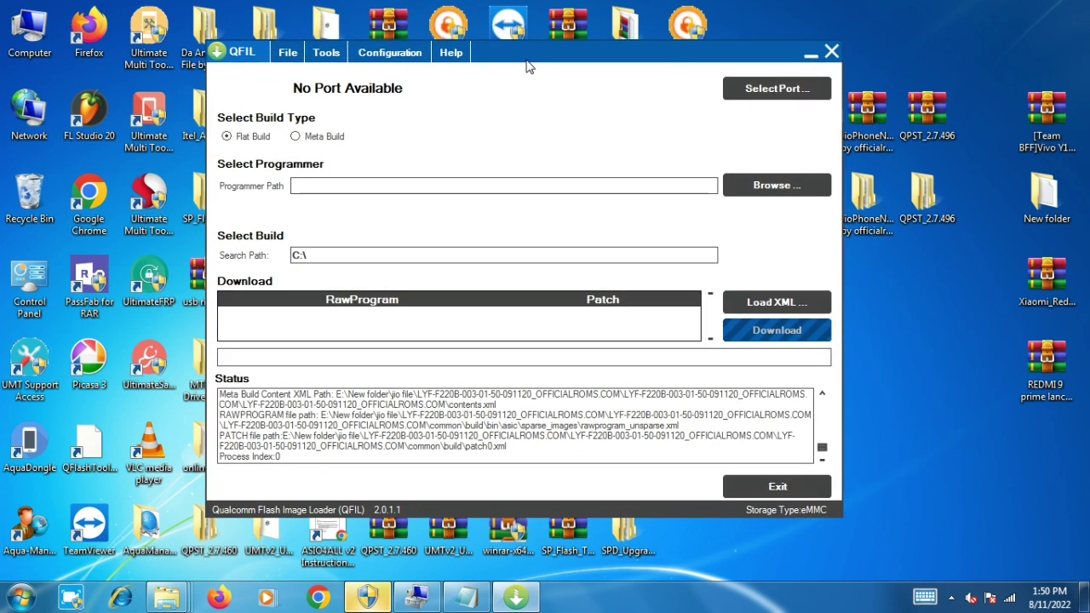
- Load prog_emmc_firehose_8917_ddr.mbn from the desktop's JioPhoneNext_LS1542QWN_001_05011_300322 folder as the programmer file
{"action": "left_click", "coordinate": [802, 189]}
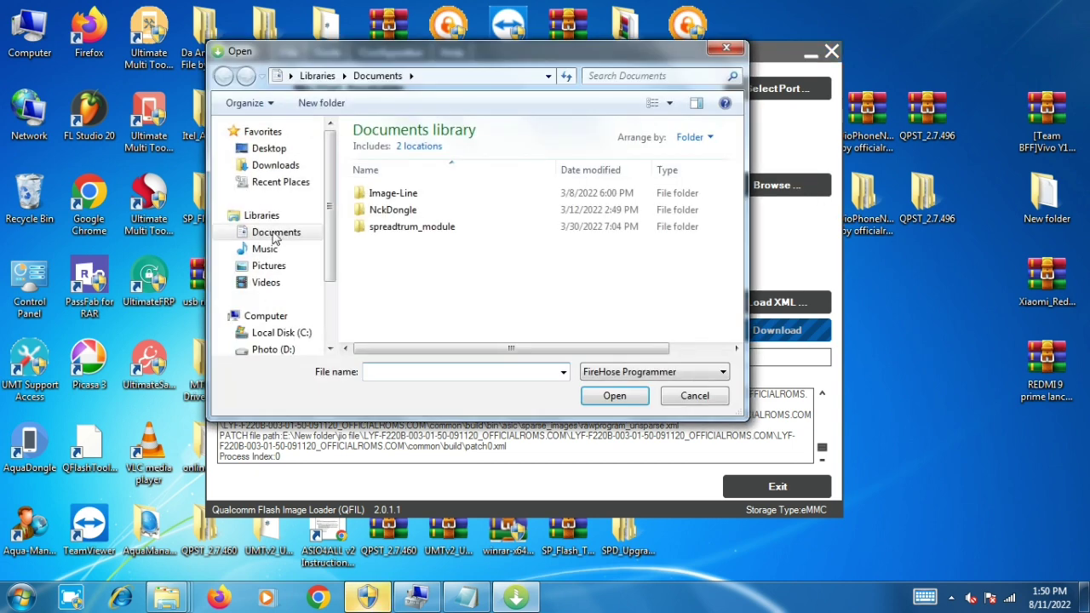
{"action": "left_click", "coordinate": [271, 148]}
{"action": "scroll", "coordinate": [426, 277], "scroll_direction": "down", "scroll_amount": 3}
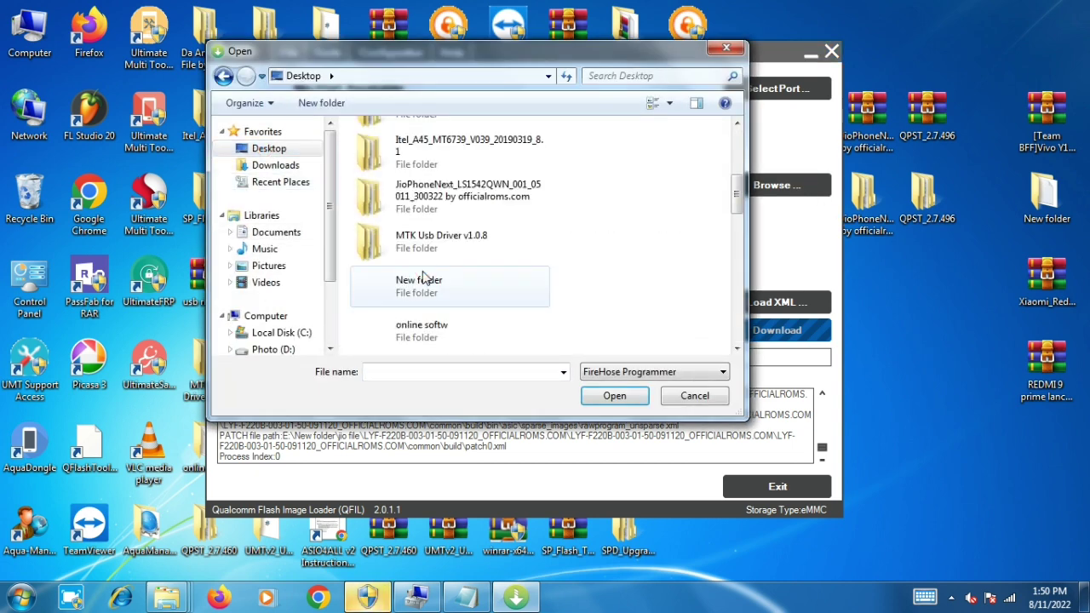
{"action": "double_click", "coordinate": [451, 191]}
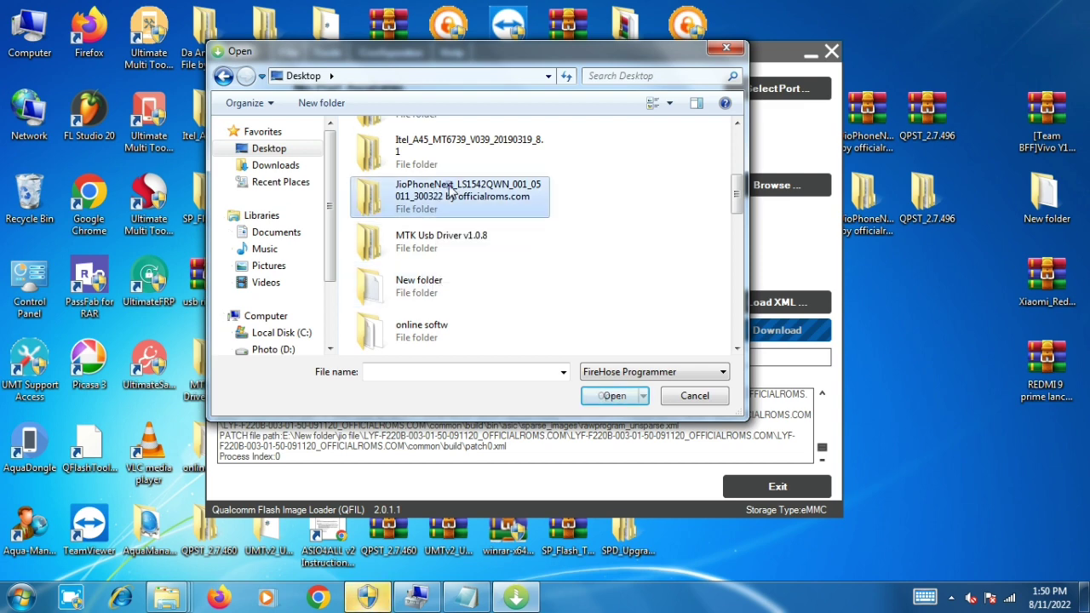
{"action": "left_click", "coordinate": [434, 150]}
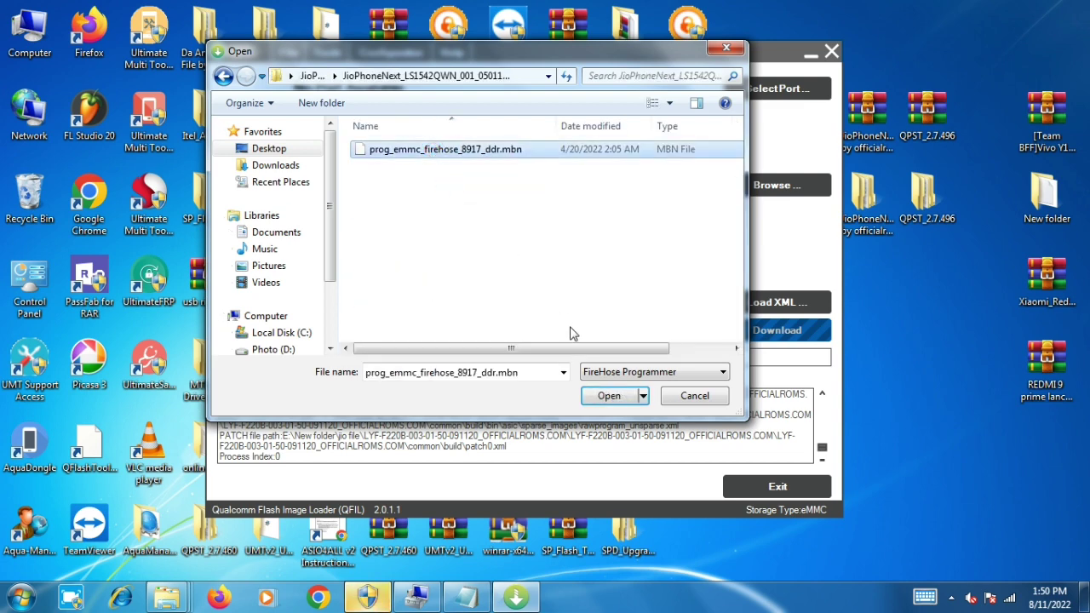
{"action": "left_click", "coordinate": [609, 395]}
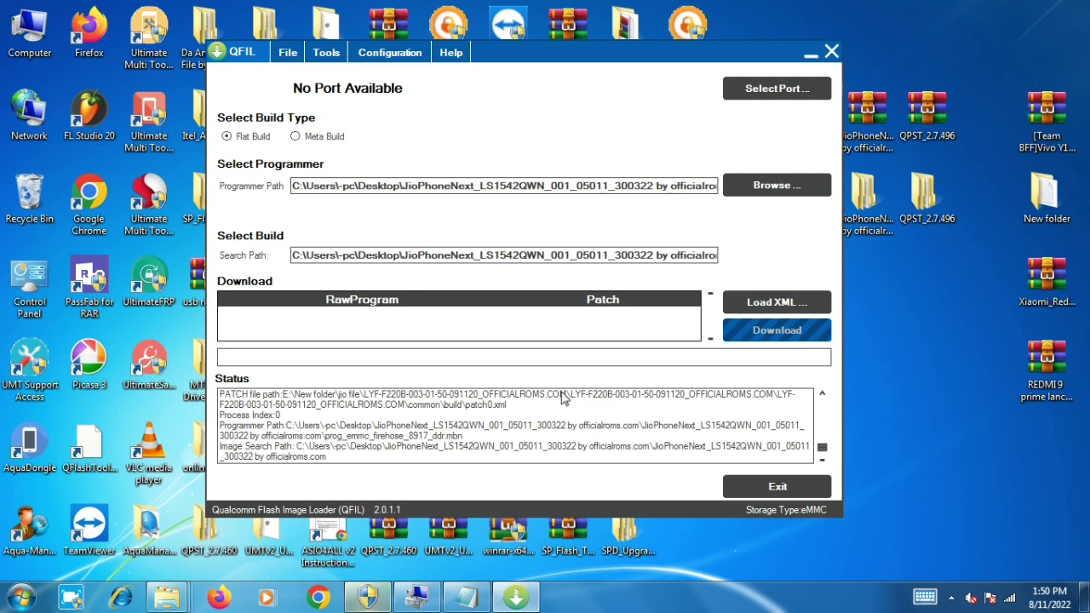
- Load rawprogram_unsparse as the RawProgram file and patch0 as the patch file from the JioPhoneNext firmware folder
{"action": "left_click", "coordinate": [766, 302]}
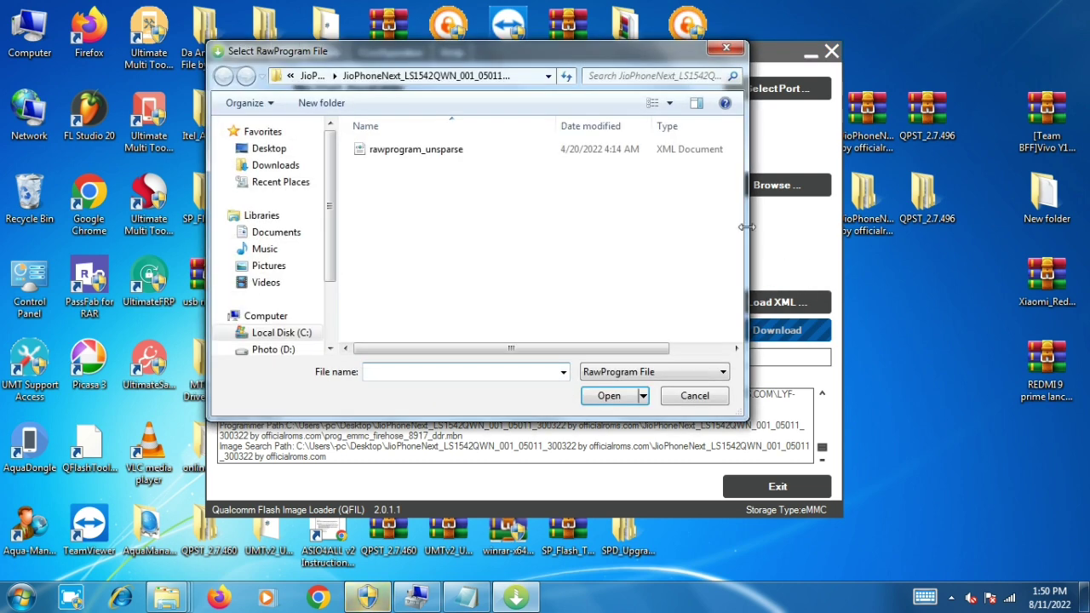
{"action": "left_click", "coordinate": [413, 151]}
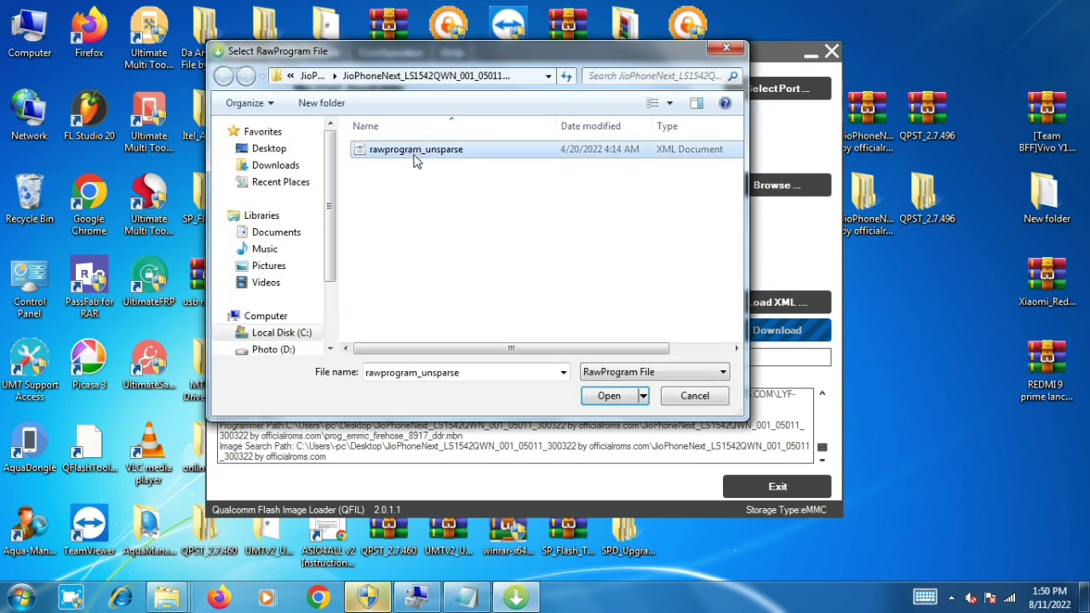
{"action": "left_click", "coordinate": [595, 392]}
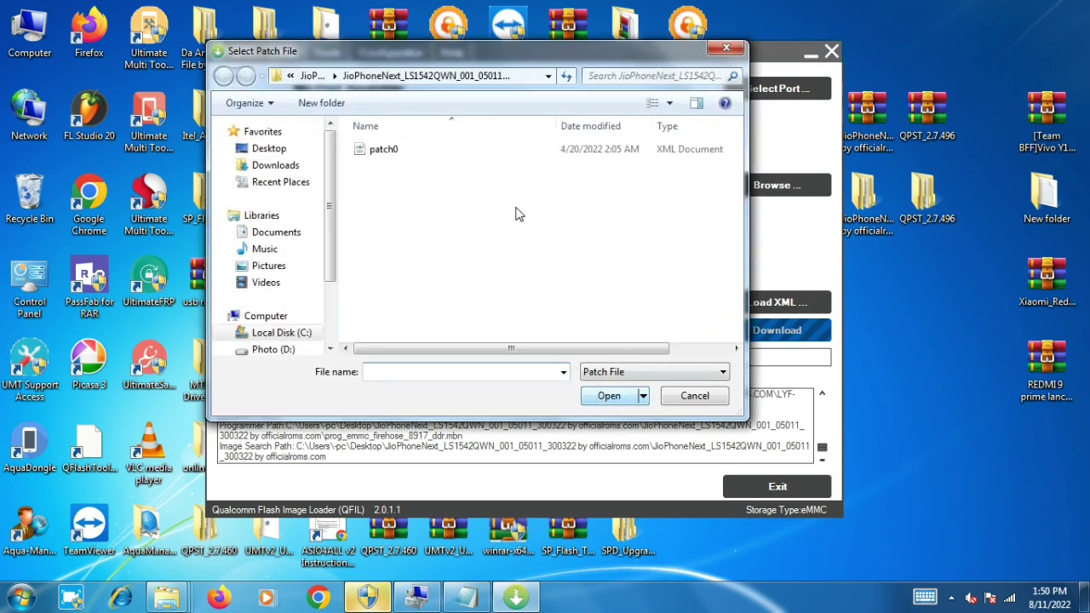
{"action": "left_click", "coordinate": [389, 151]}
{"action": "left_click", "coordinate": [617, 397]}
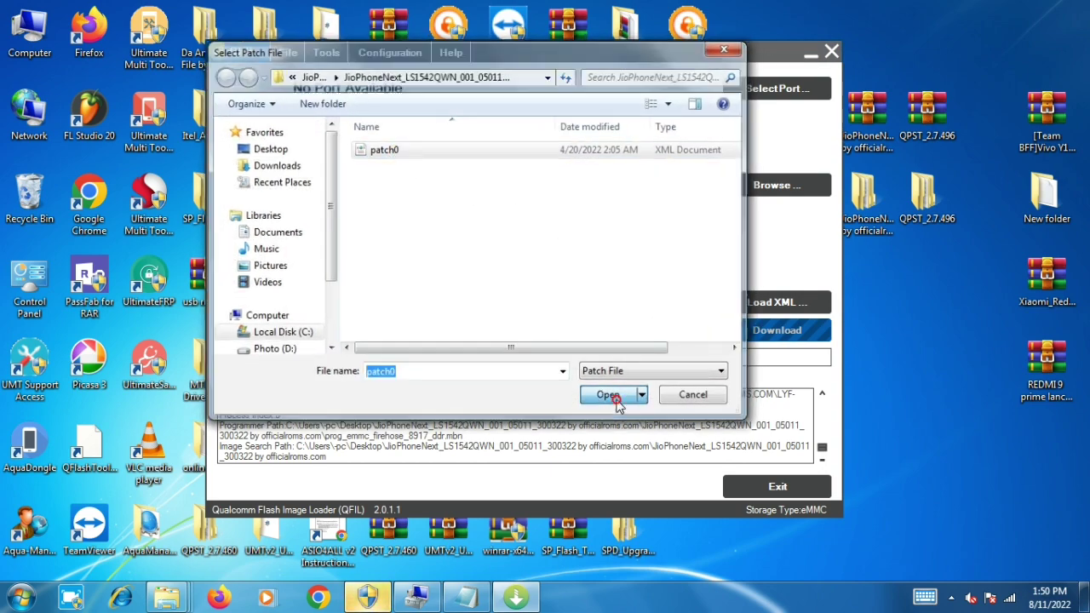
- Move the QFIL window aside, open Device Manager through Computer Management and expand Ports (COM & LPT)
{"action": "left_click_drag", "start_coordinate": [653, 65], "coordinate": [831, 78]}
{"action": "right_click", "coordinate": [6, 32]}
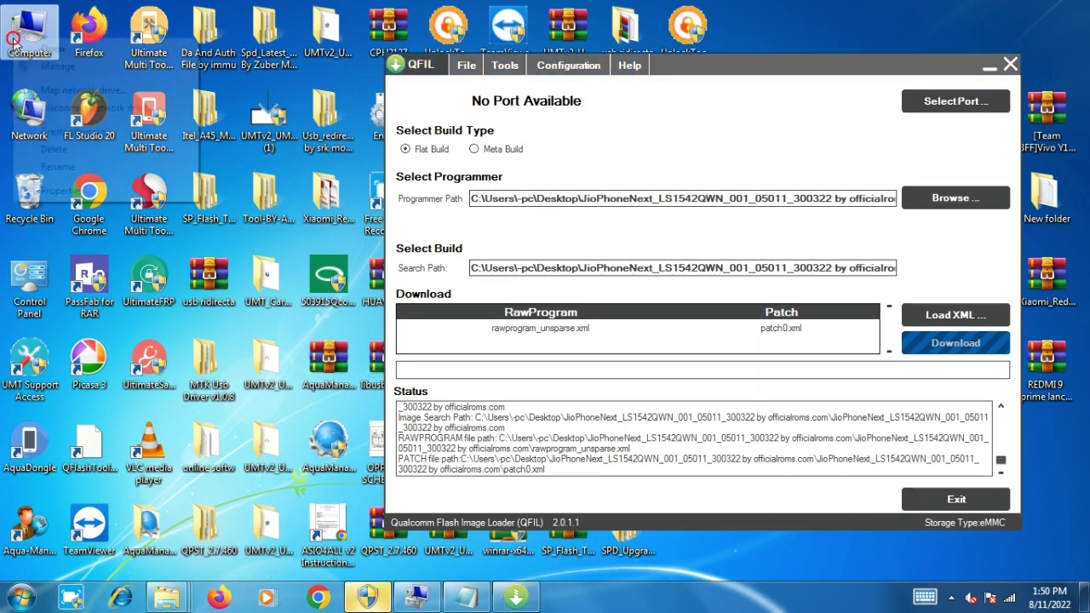
{"action": "left_click", "coordinate": [54, 68]}
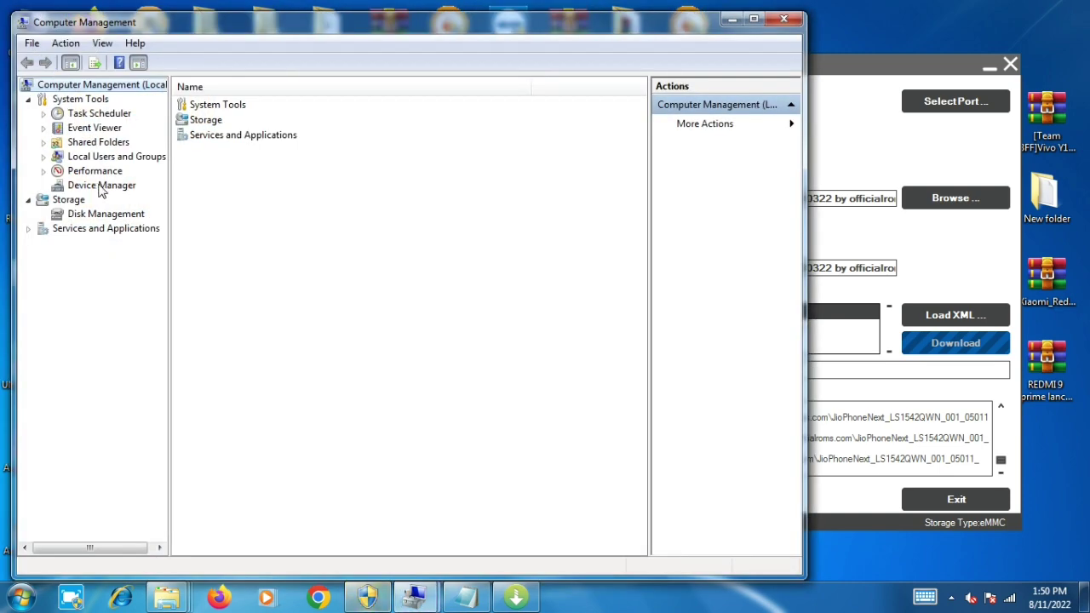
{"action": "left_click", "coordinate": [99, 184]}
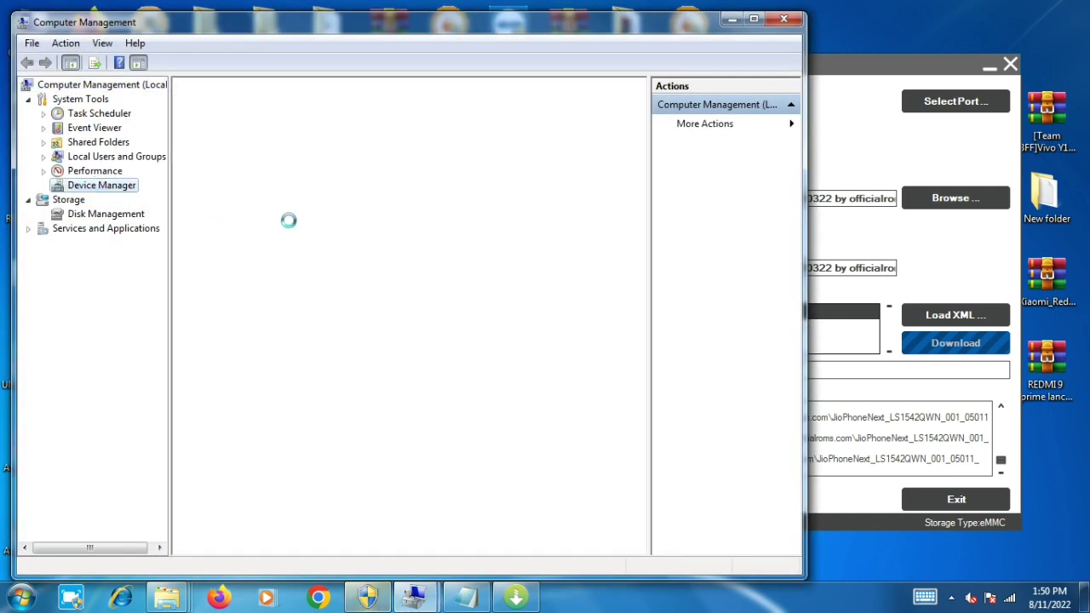
{"action": "double_click", "coordinate": [278, 218]}
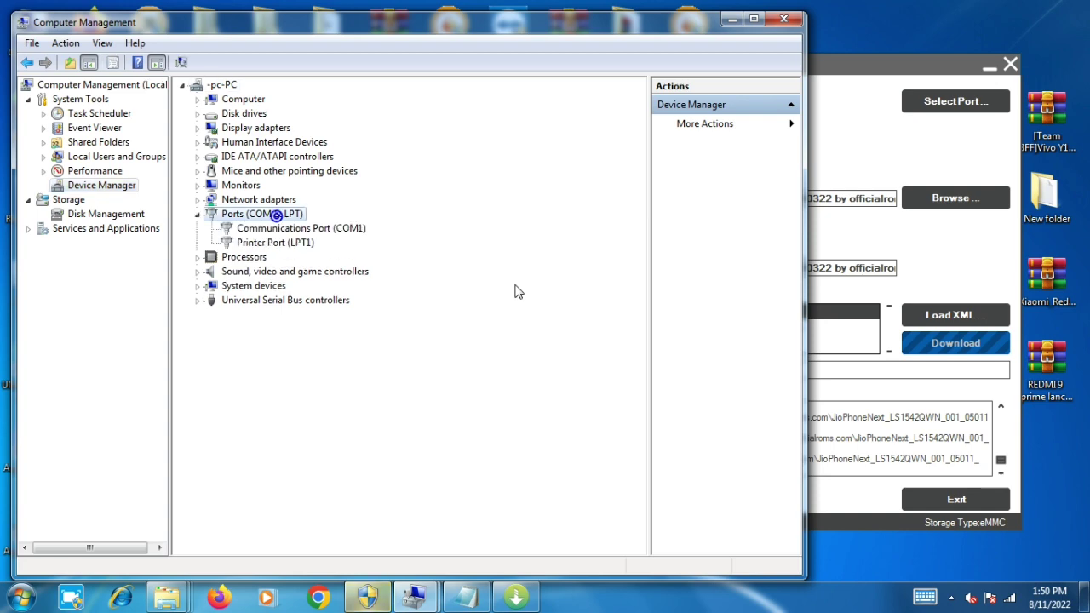
- Narrow the Computer Management window and place it beside QFIL, with the QFIL window in front
{"action": "left_click_drag", "start_coordinate": [801, 273], "coordinate": [501, 272]}
{"action": "left_click_drag", "start_coordinate": [401, 29], "coordinate": [249, 25]}
{"action": "left_click", "coordinate": [777, 78]}
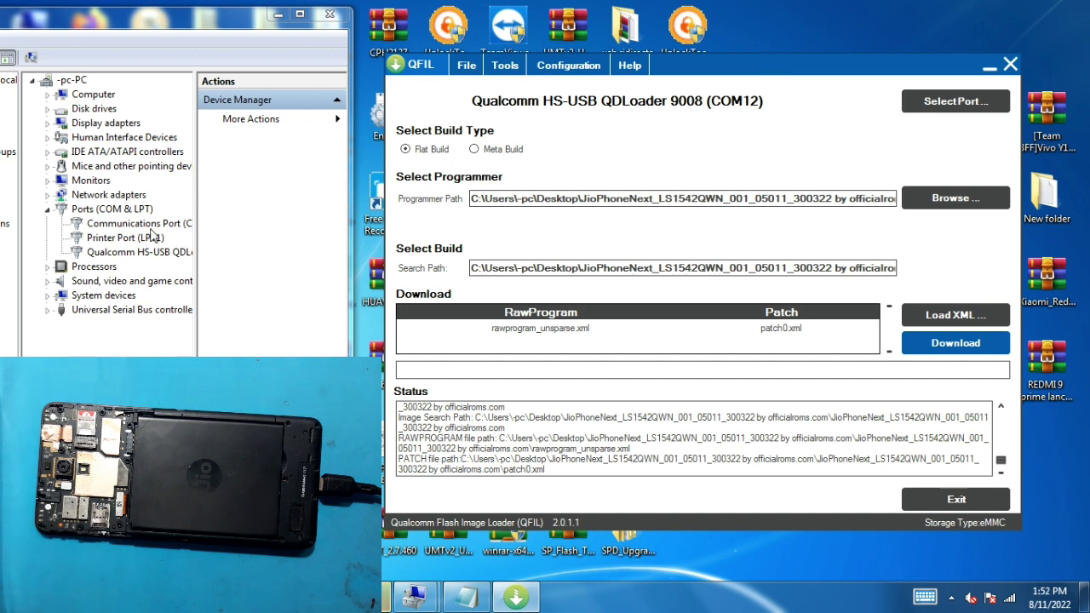
- Widen the device list around the Qualcomm HS-USB QDLoader 9008 port entry and start the firmware download in QFIL
{"action": "left_click", "coordinate": [139, 253]}
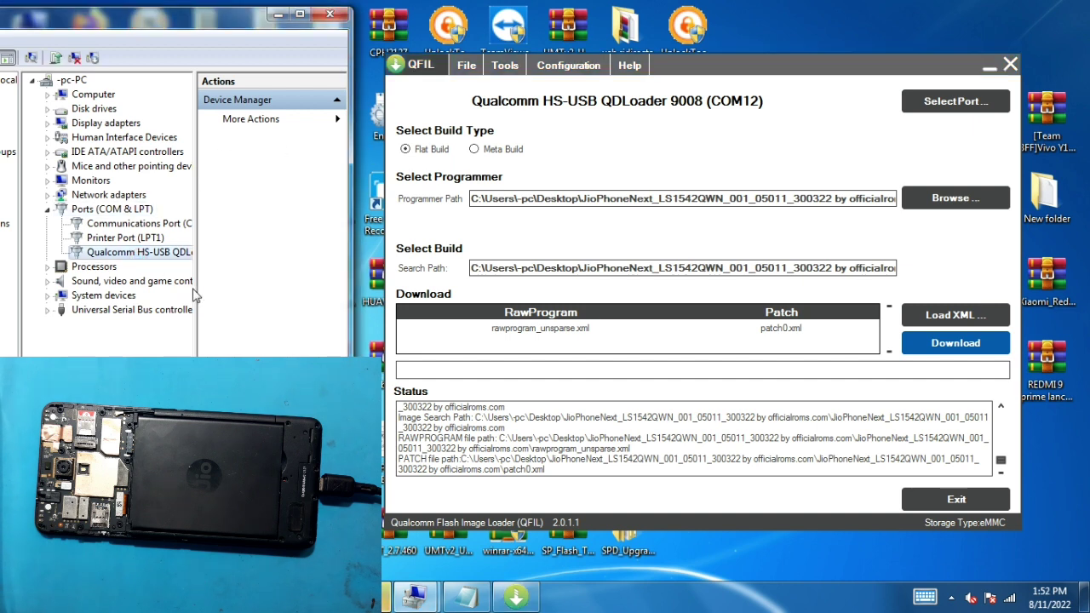
{"action": "left_click_drag", "start_coordinate": [197, 296], "coordinate": [269, 297]}
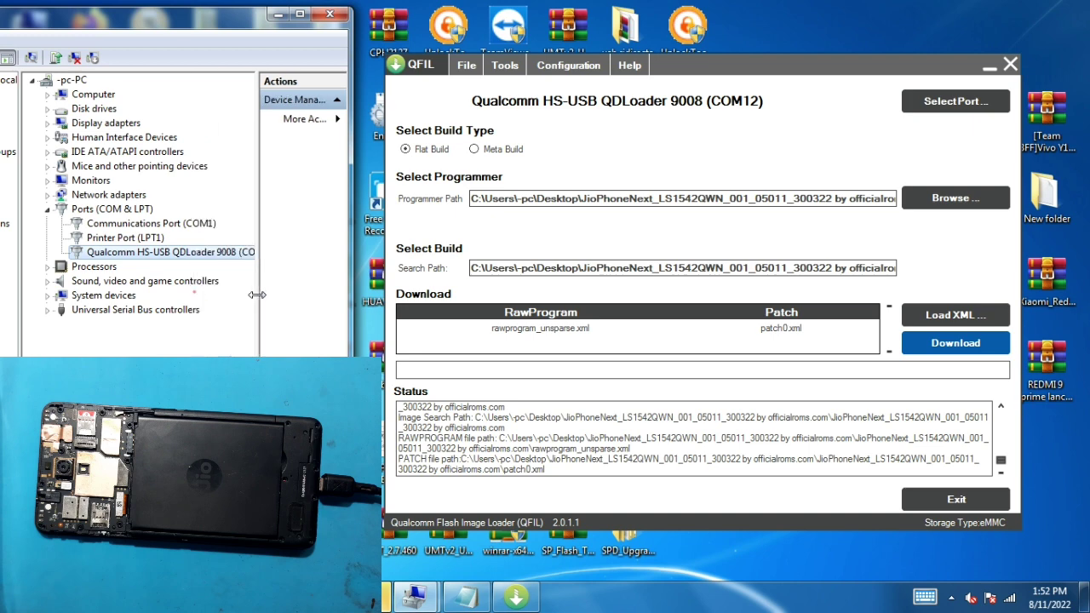
{"action": "left_click", "coordinate": [935, 349]}
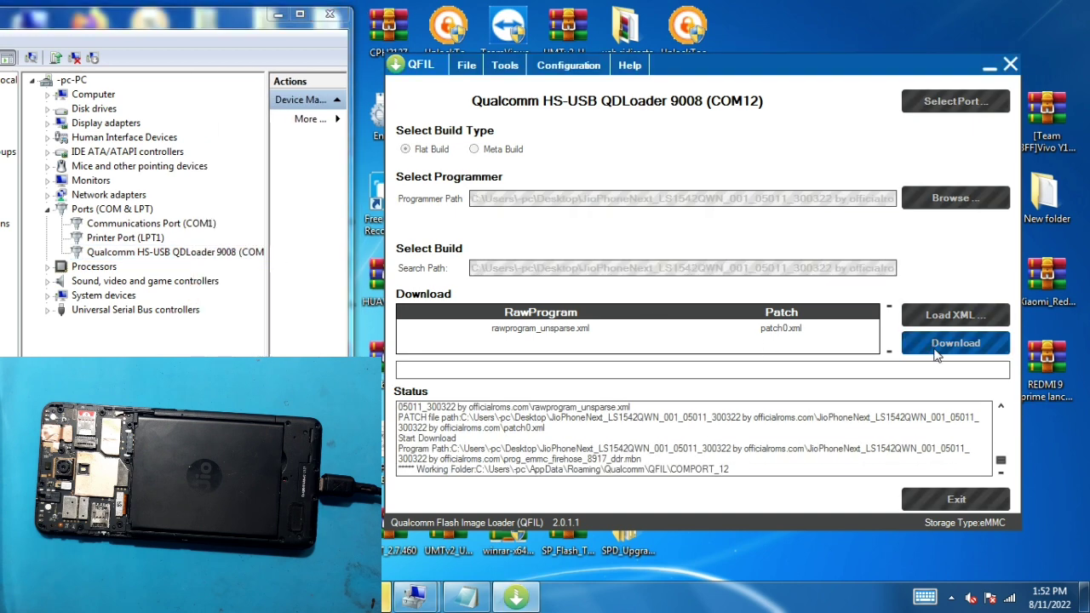